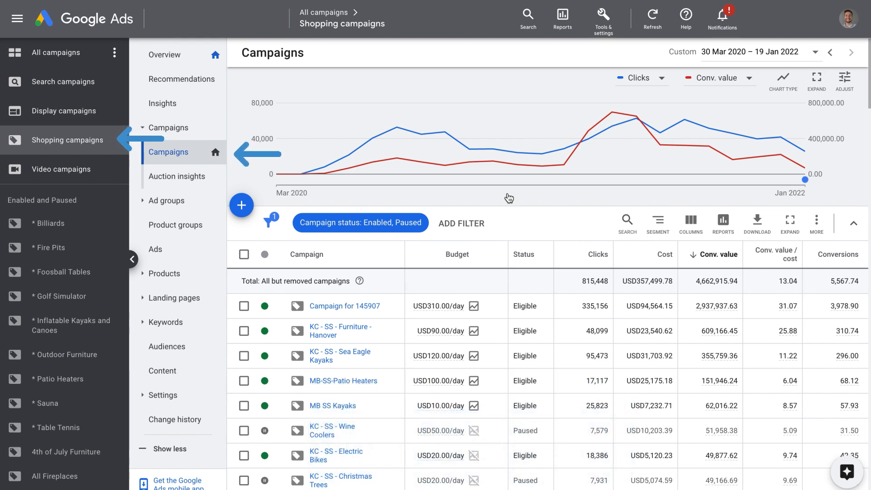
Break down the first-listed Shopping campaign's United States location data by States and set the date range to All Time.
{"action": "left_click", "coordinate": [343, 306]}
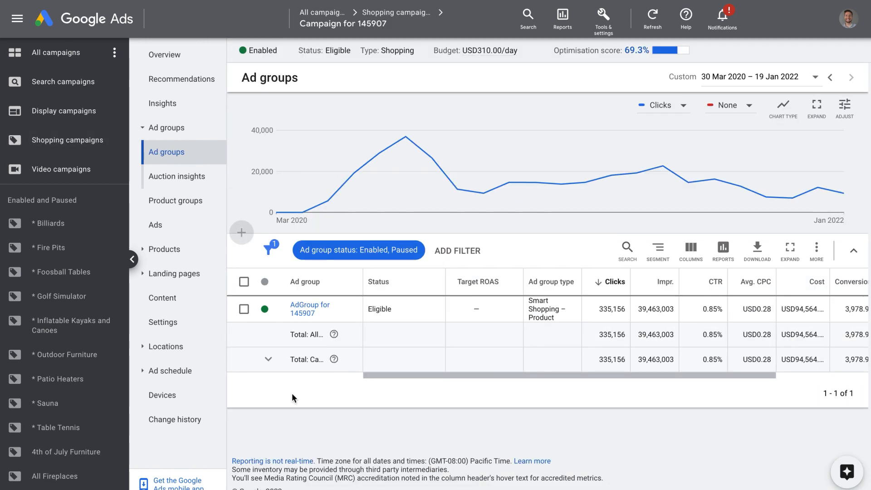
{"action": "left_click", "coordinate": [169, 347]}
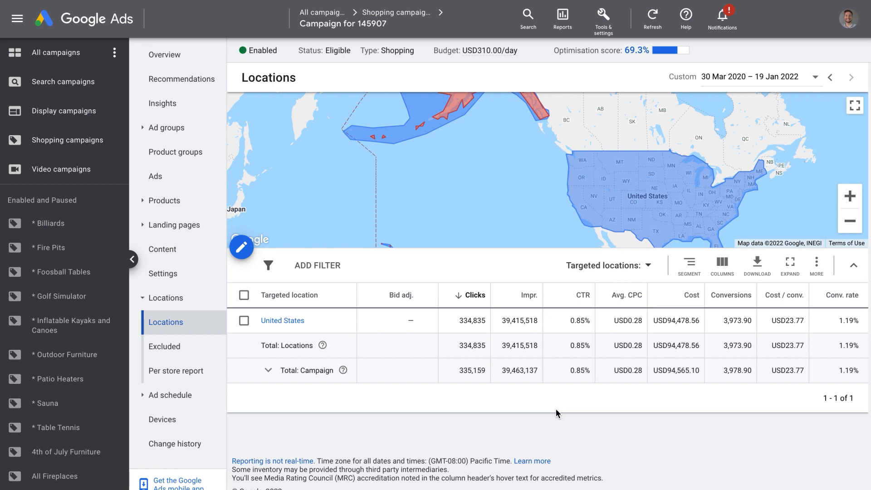
{"action": "left_click", "coordinate": [282, 322]}
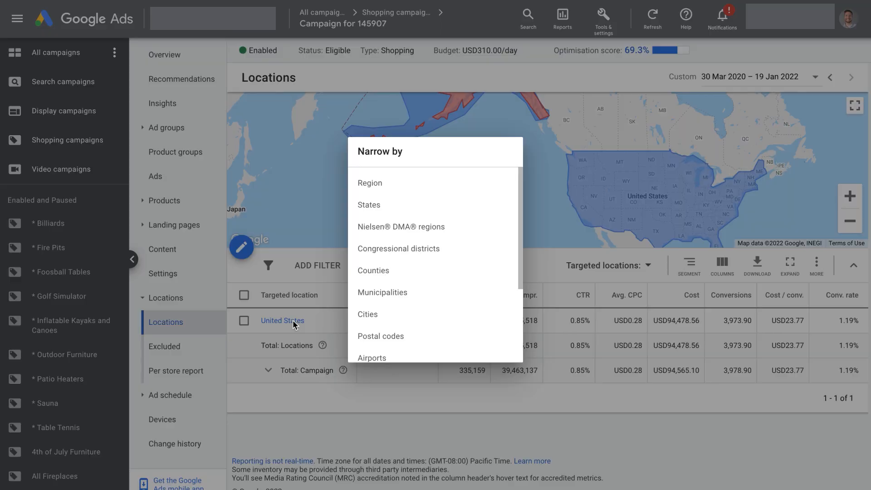
{"action": "left_click", "coordinate": [391, 207]}
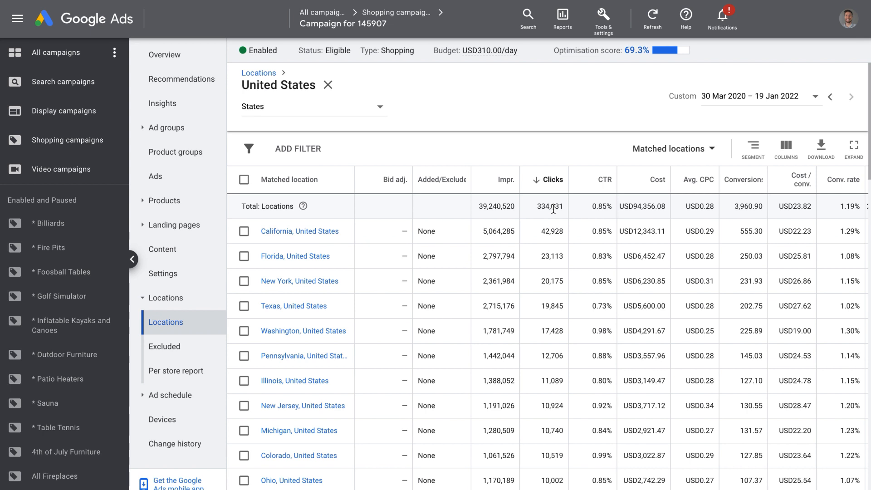
{"action": "left_click", "coordinate": [760, 102]}
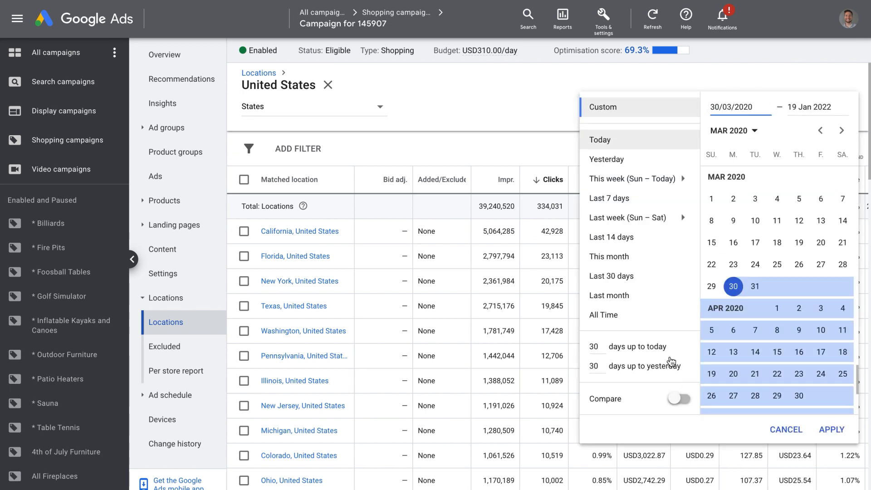
{"action": "left_click", "coordinate": [623, 316]}
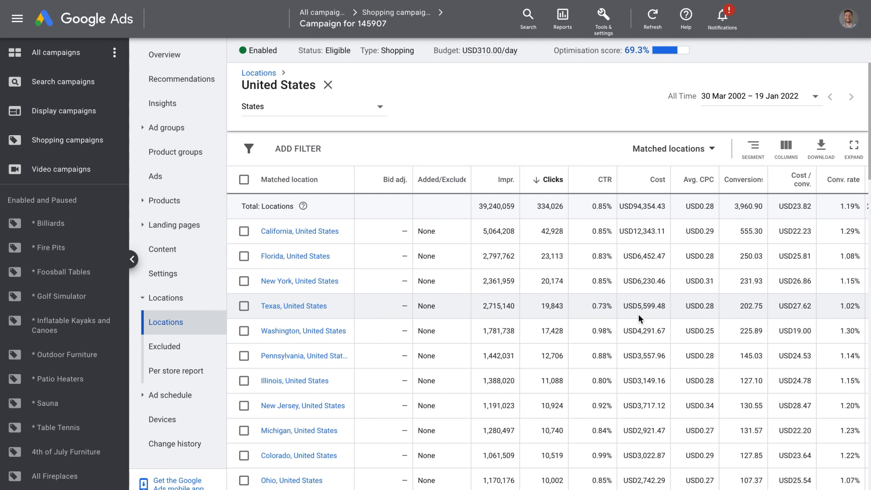
Modify the locations table's columns and remove every removable column from the current set.
{"action": "left_click", "coordinate": [786, 146]}
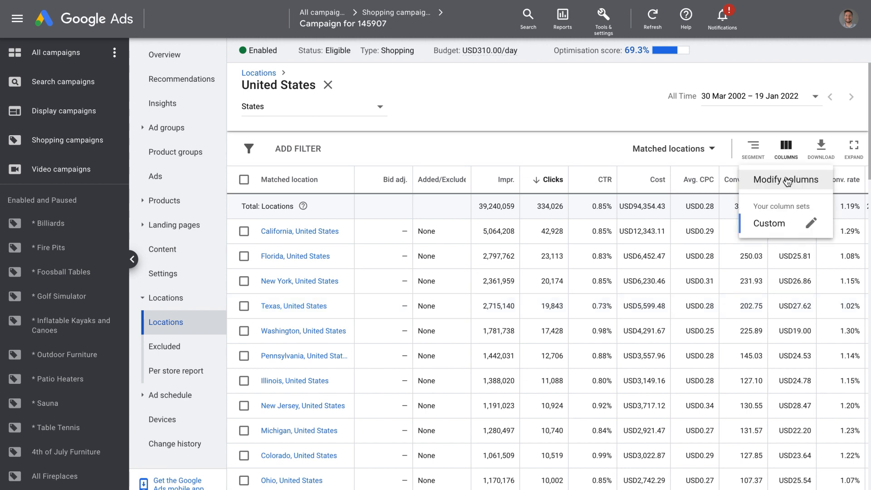
{"action": "left_click", "coordinate": [785, 181]}
{"action": "scroll", "coordinate": [846, 301], "scroll_direction": "down", "scroll_amount": 5}
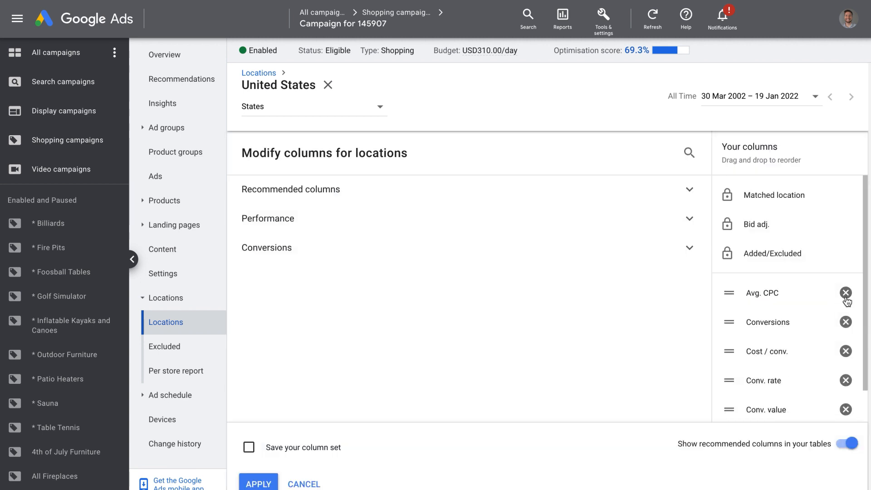
{"action": "left_click", "coordinate": [851, 293]}
{"action": "left_click", "coordinate": [851, 292]}
{"action": "left_click", "coordinate": [851, 292]}
{"action": "left_click", "coordinate": [850, 292]}
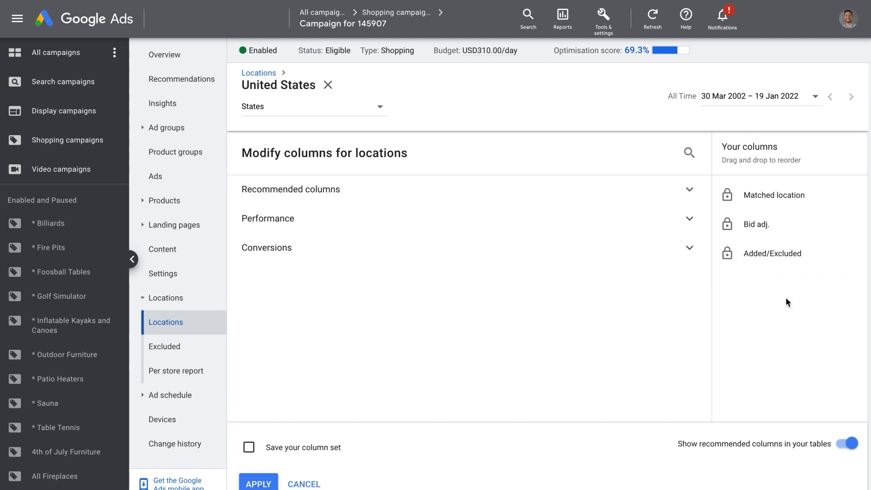
Add the performance metrics Impr., Clicks, Cost and Avg. CPC to the locations column set.
{"action": "left_click", "coordinate": [313, 218]}
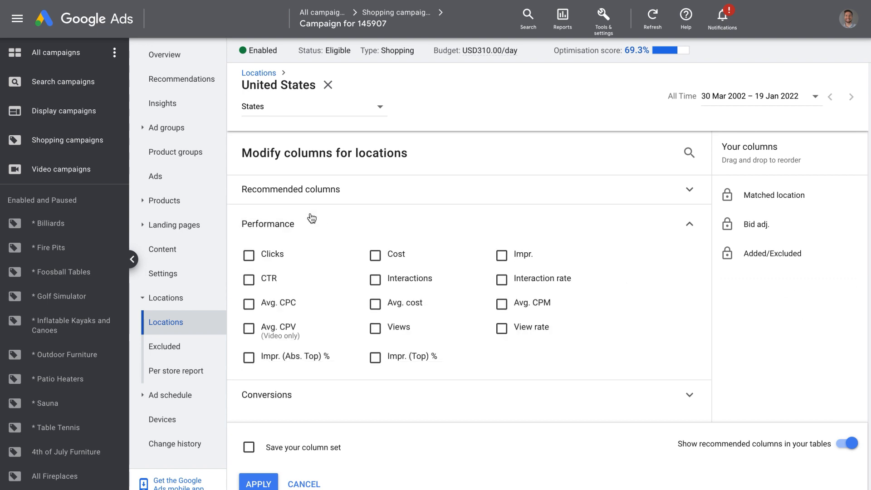
{"action": "left_click", "coordinate": [501, 255]}
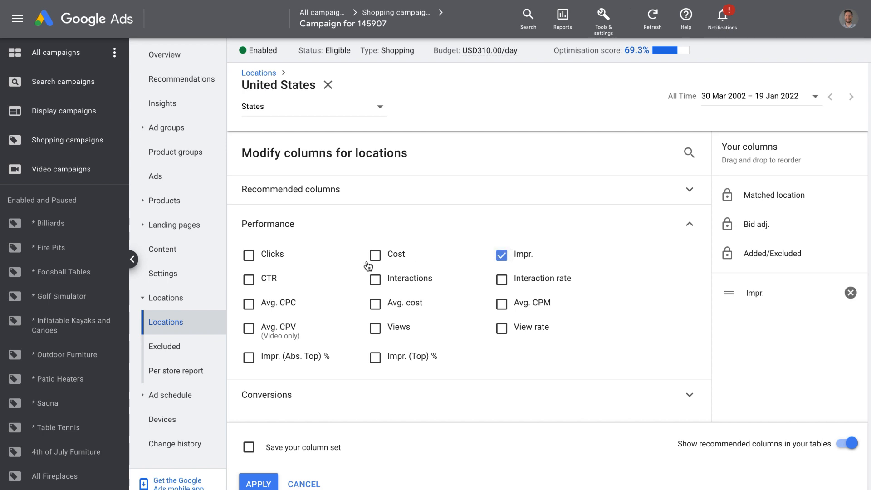
{"action": "left_click", "coordinate": [268, 257]}
{"action": "left_click", "coordinate": [375, 255]}
{"action": "left_click", "coordinate": [279, 304]}
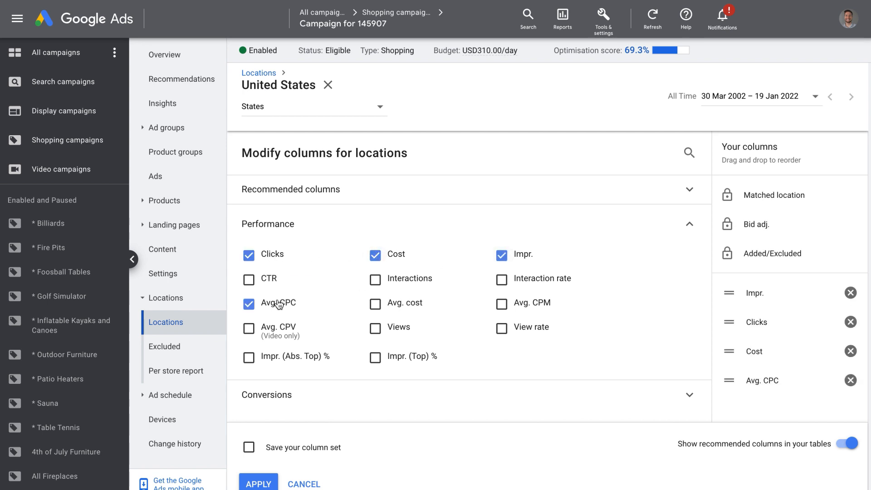
Add the Conversions, Conv. value and Conv. value / cost columns and apply the column set to the locations table.
{"action": "left_click", "coordinate": [281, 394]}
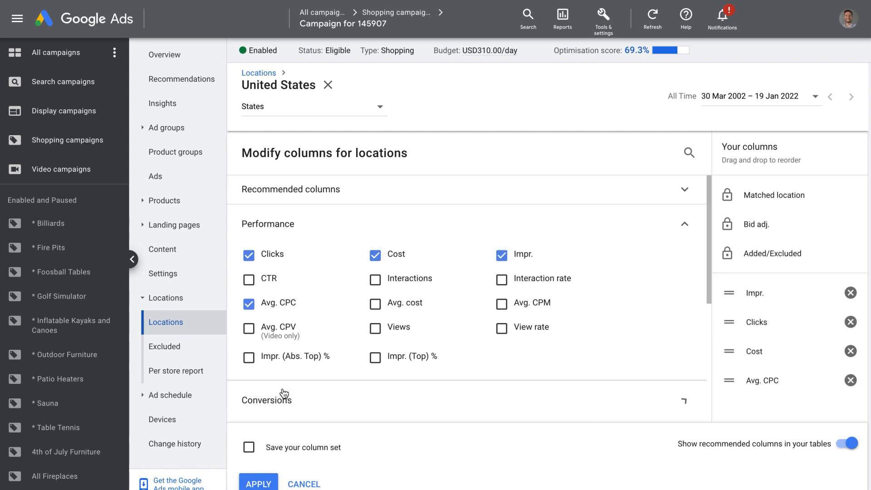
{"action": "scroll", "coordinate": [439, 337], "scroll_direction": "down", "scroll_amount": 5}
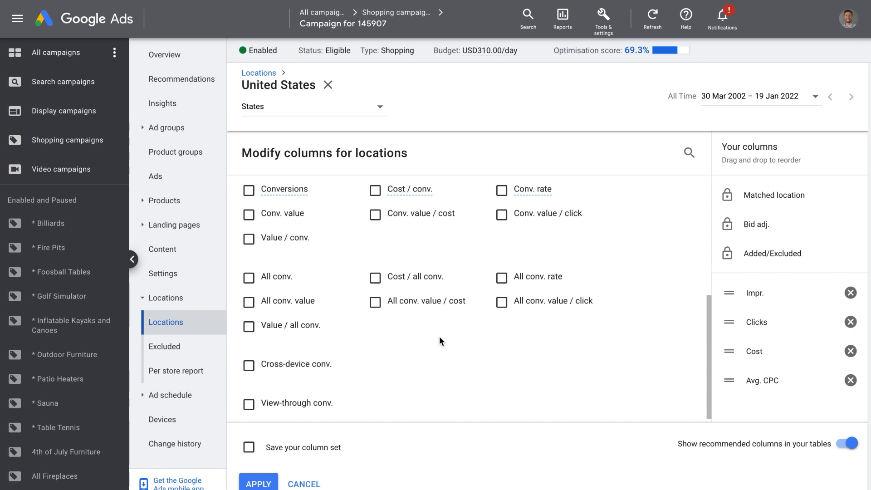
{"action": "left_click", "coordinate": [248, 190]}
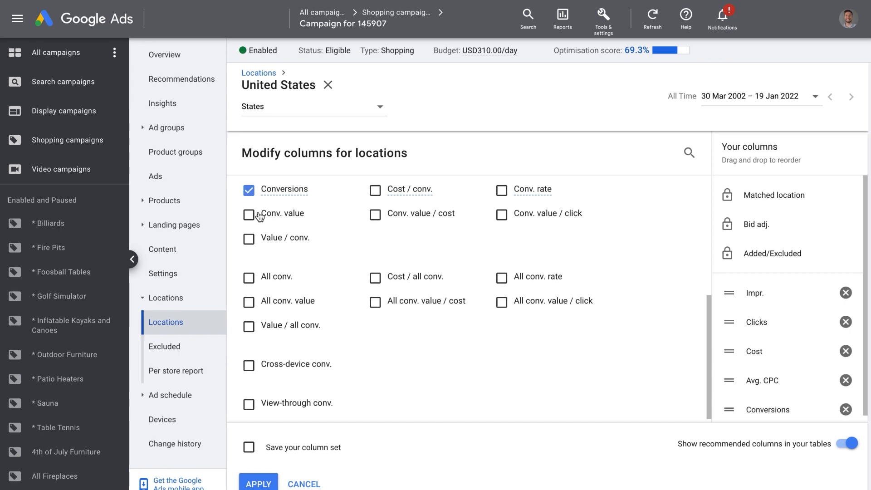
{"action": "left_click", "coordinate": [251, 216]}
{"action": "left_click", "coordinate": [376, 215]}
{"action": "left_click", "coordinate": [259, 484]}
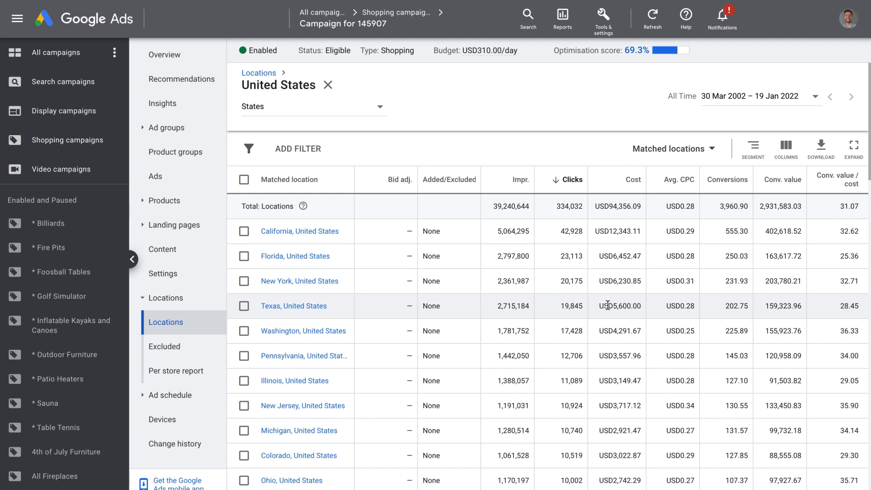
Sort the states by Clicks and re-sort them by Conv. value / cost, highest first in both cases.
{"action": "left_click", "coordinate": [571, 181]}
{"action": "left_click", "coordinate": [569, 180]}
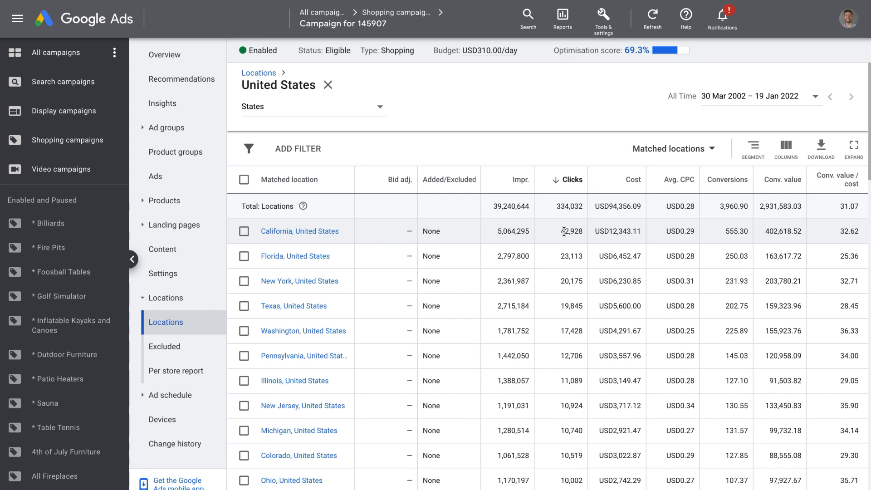
{"action": "left_click", "coordinate": [845, 186]}
Compare the Conv. value / cost of Hawaii, Connecticut and South Carolina with the overall locations total, considering their click volumes.
{"action": "double_click", "coordinate": [850, 238]}
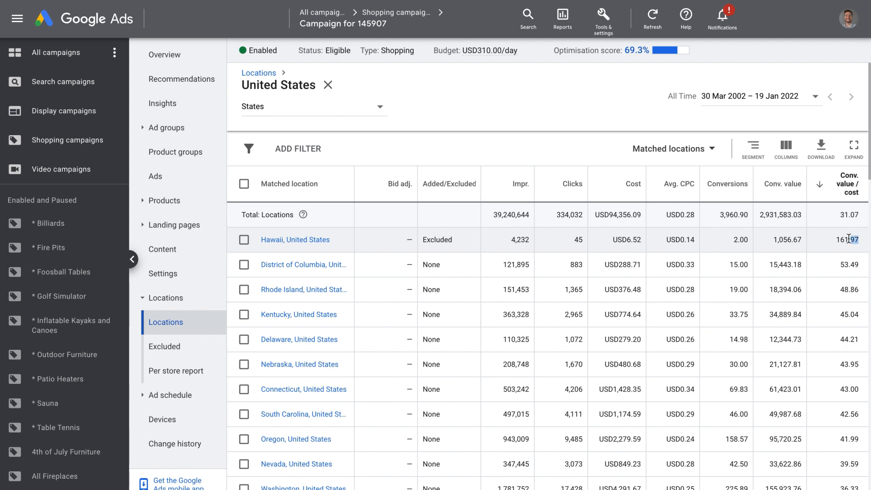
{"action": "left_click", "coordinate": [849, 262]}
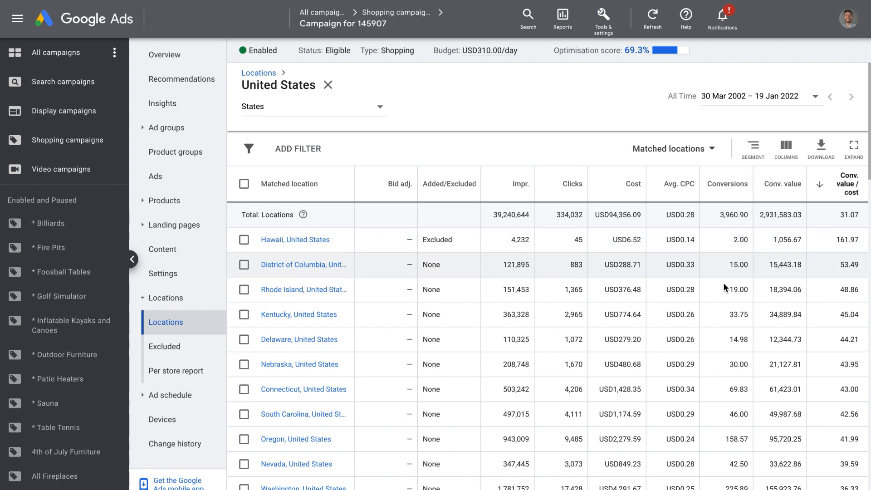
{"action": "left_click_drag", "start_coordinate": [836, 240], "coordinate": [861, 239]}
{"action": "left_click", "coordinate": [848, 262]}
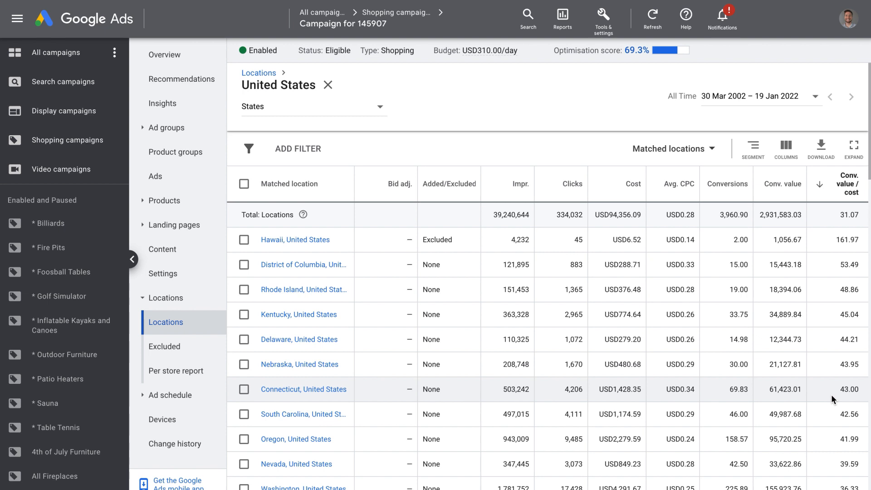
{"action": "left_click_drag", "start_coordinate": [562, 390], "coordinate": [588, 394]}
{"action": "left_click_drag", "start_coordinate": [838, 214], "coordinate": [858, 213]}
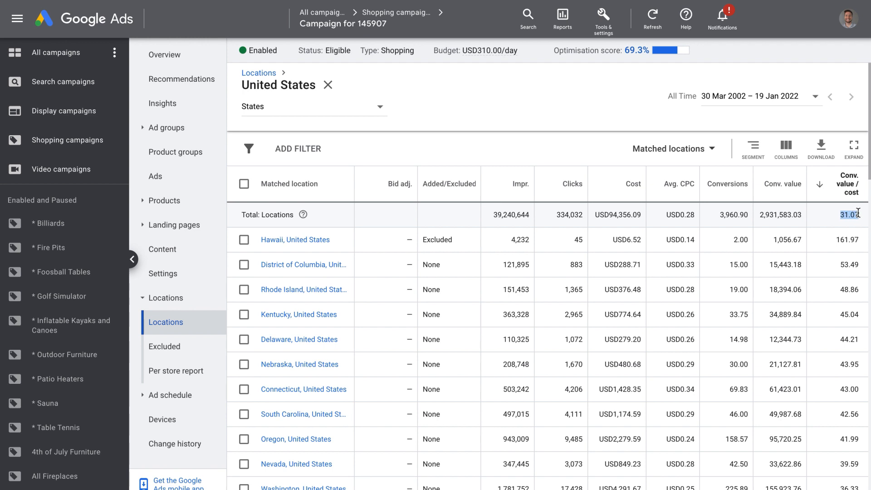
{"action": "left_click_drag", "start_coordinate": [859, 413], "coordinate": [832, 411]}
{"action": "left_click", "coordinate": [832, 412]}
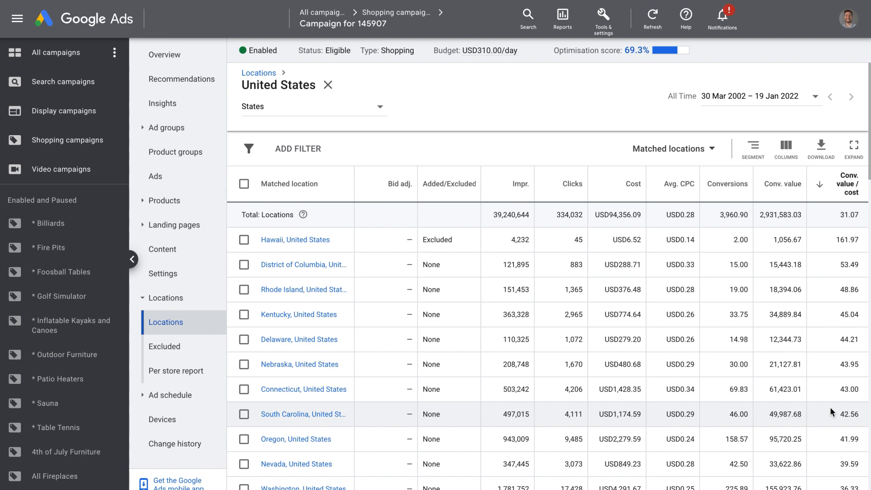
Examine the states with the lowest Conv. value / cost, checking the bid adjustments for Mississippi and Missouri.
{"action": "scroll", "coordinate": [833, 412], "scroll_direction": "down", "scroll_amount": 10}
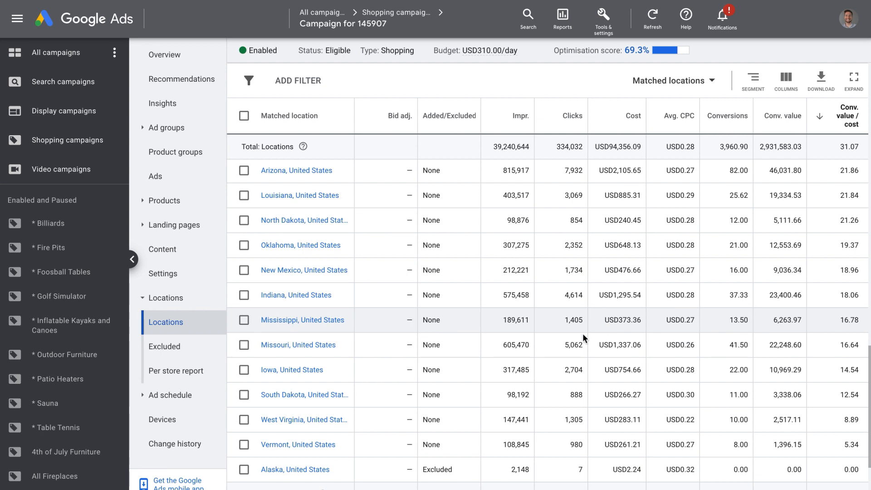
{"action": "left_click_drag", "start_coordinate": [401, 322], "coordinate": [411, 319]}
{"action": "left_click_drag", "start_coordinate": [403, 346], "coordinate": [410, 345]}
{"action": "scroll", "coordinate": [396, 314], "scroll_direction": "up", "scroll_amount": 20}
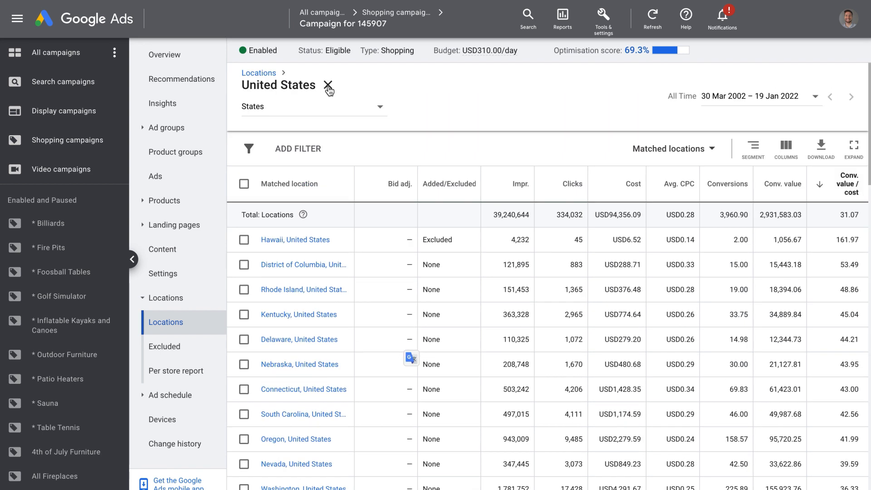
Close the United States breakdown, open the campaign's location targeting for editing and search for "mis".
{"action": "left_click", "coordinate": [328, 85]}
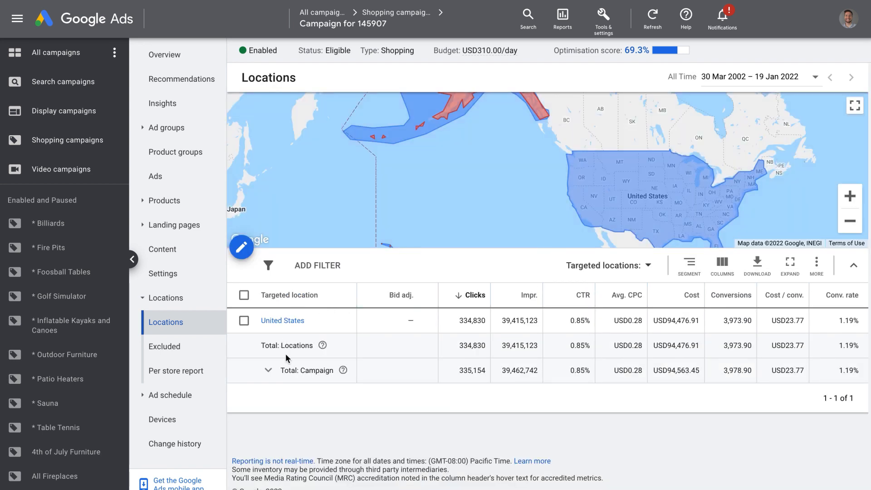
{"action": "left_click", "coordinate": [241, 247]}
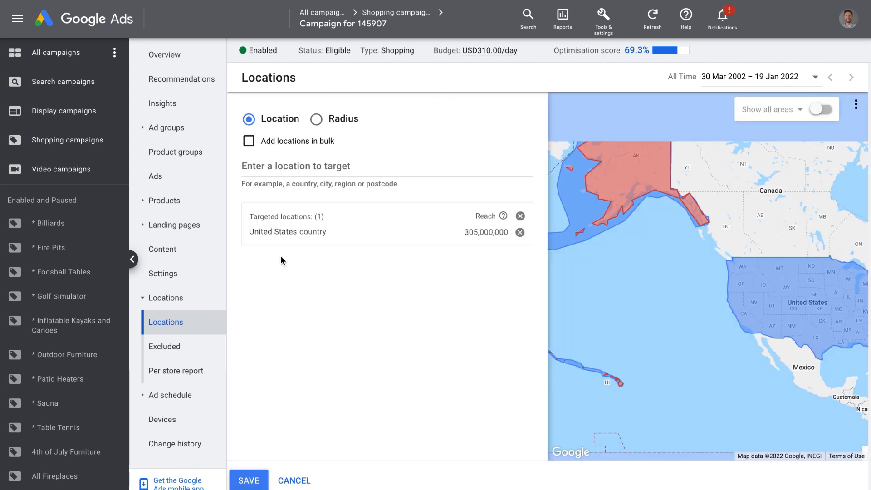
{"action": "left_click", "coordinate": [296, 170]}
{"action": "type", "text": "mis"}
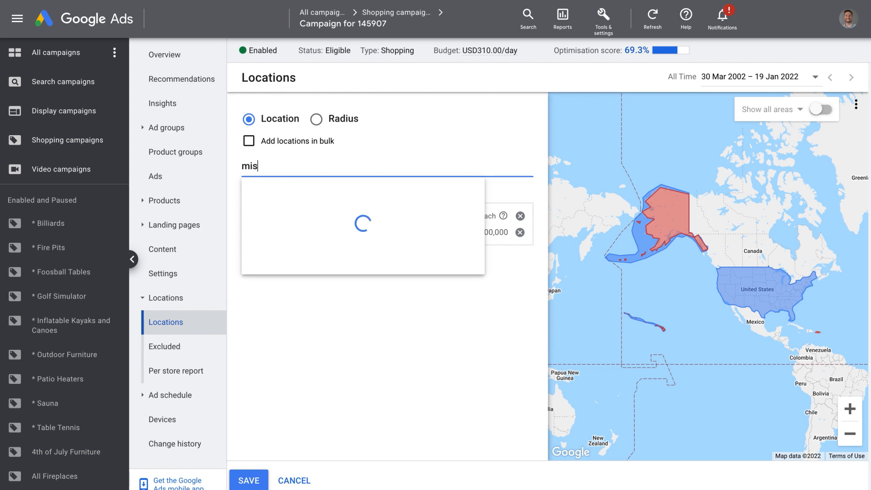
{"action": "left_click", "coordinate": [332, 328]}
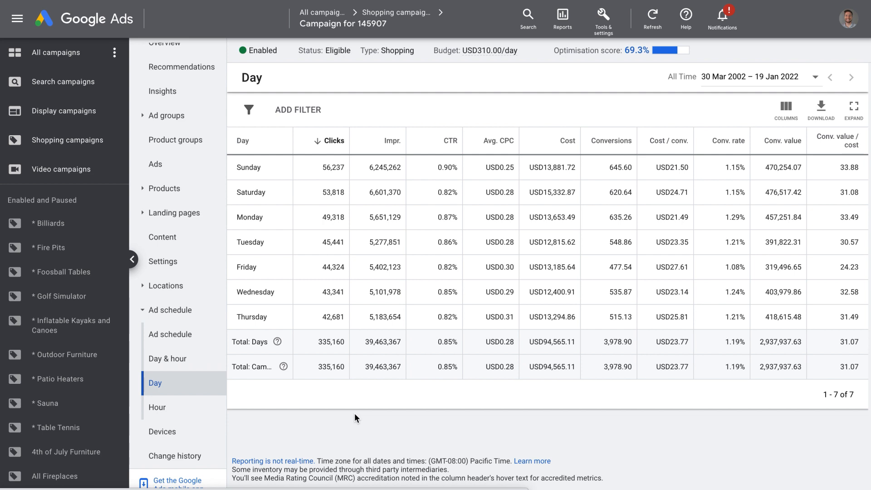
Check the column options of the day-of-week report and examine its total Conv. value / cost.
{"action": "left_click", "coordinate": [786, 109]}
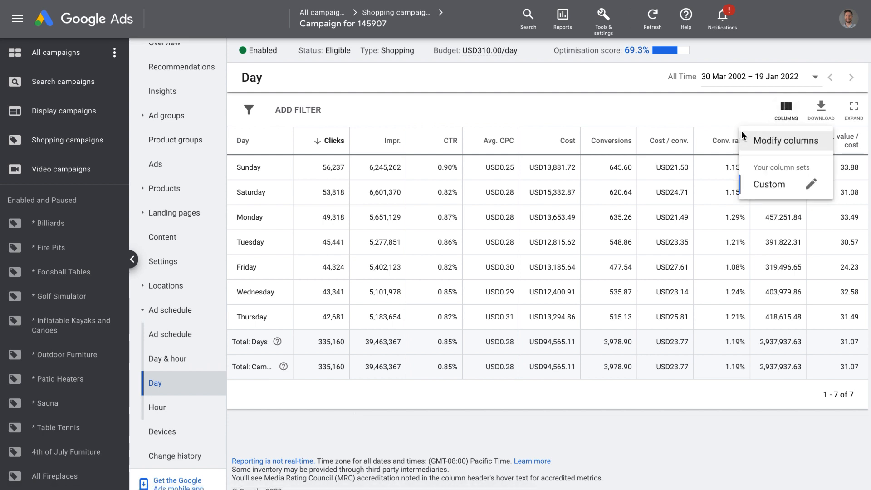
{"action": "left_click", "coordinate": [693, 429]}
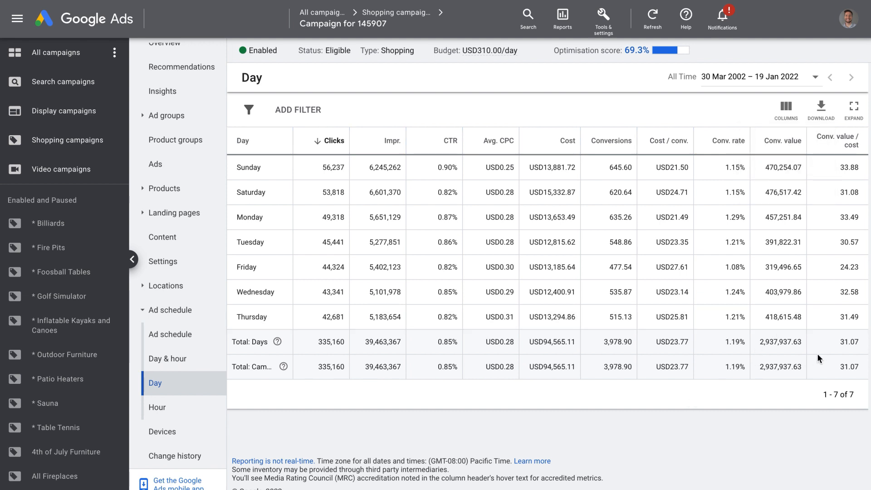
{"action": "left_click_drag", "start_coordinate": [841, 342], "coordinate": [858, 342]}
{"action": "left_click", "coordinate": [843, 342]}
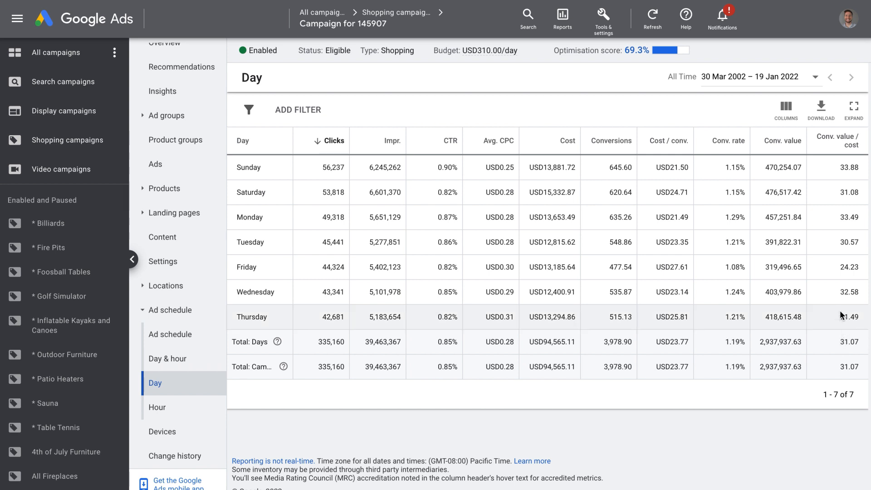
Sort the day-of-week report by Conv. value / cost, highest first, and compare Friday's value with the total.
{"action": "left_click", "coordinate": [844, 140]}
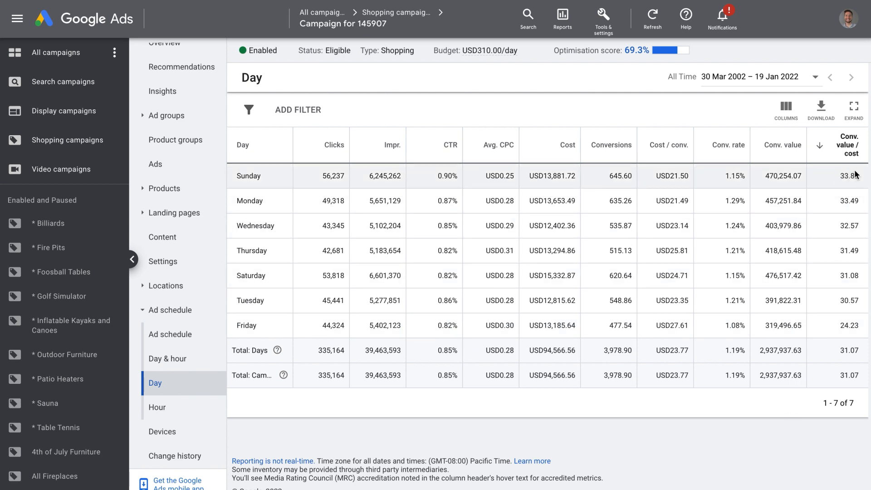
{"action": "double_click", "coordinate": [849, 350]}
{"action": "left_click", "coordinate": [787, 424]}
{"action": "left_click_drag", "start_coordinate": [859, 326], "coordinate": [841, 327]}
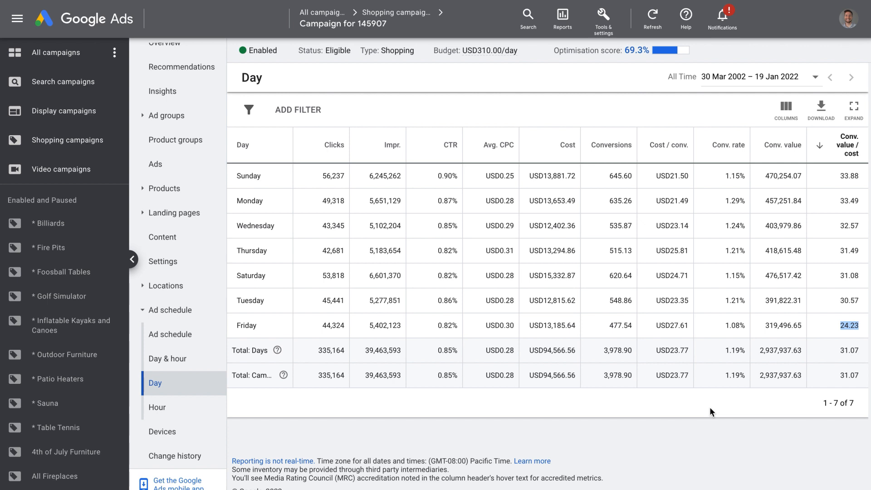
{"action": "left_click", "coordinate": [550, 369]}
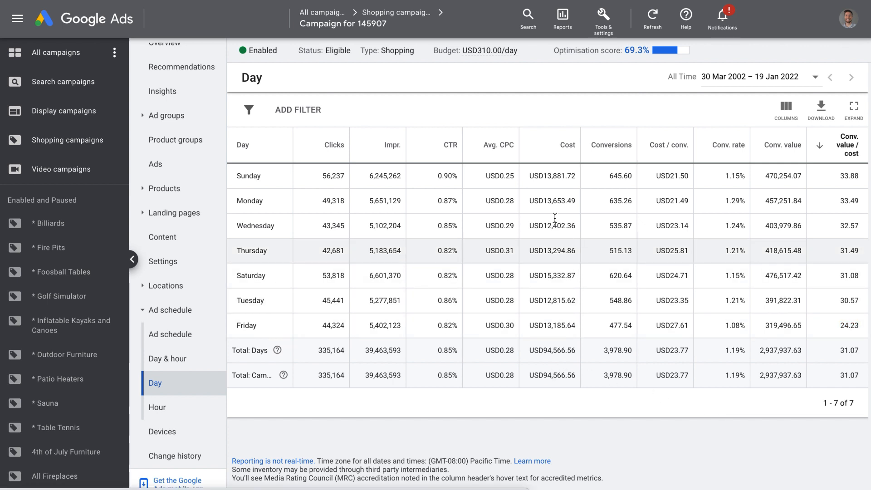
Review the campaign's ad schedule and its performance reports by hour and by day and hour.
{"action": "left_click", "coordinate": [168, 337]}
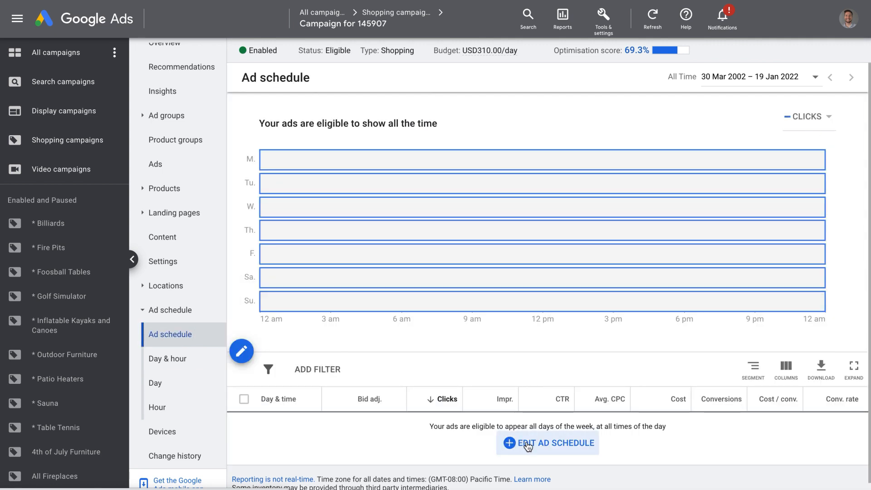
{"action": "mouse_move", "coordinate": [435, 307]}
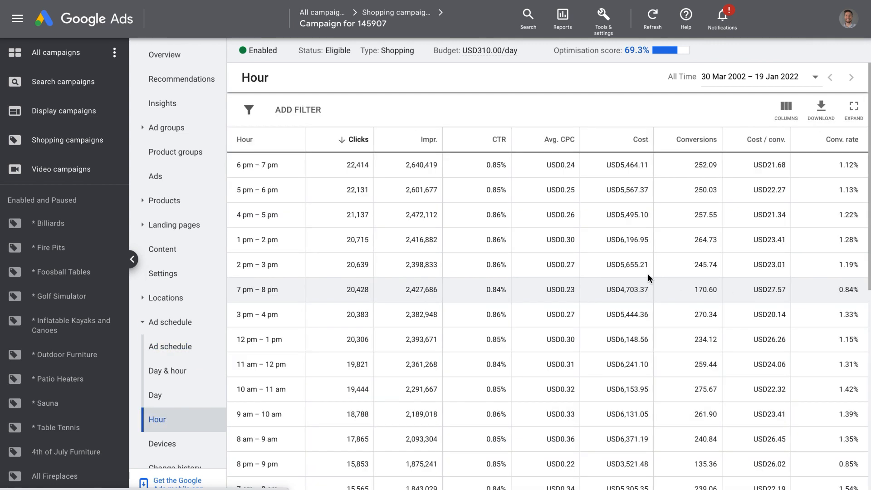
{"action": "left_click", "coordinate": [174, 371]}
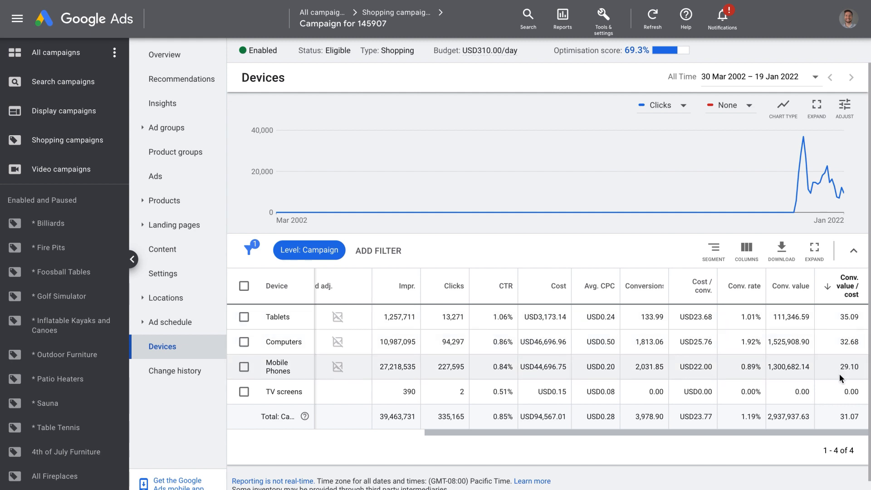
Examine the tablets' Conv. value in the device report, and compare the mobile phones' Conv. value / cost with their Conv. rate.
{"action": "left_click_drag", "start_coordinate": [773, 317], "coordinate": [809, 319]}
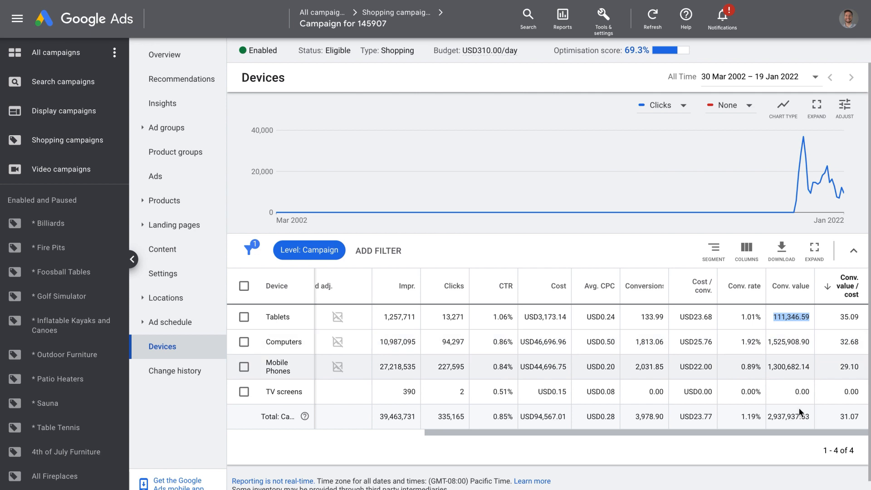
{"action": "left_click", "coordinate": [791, 440]}
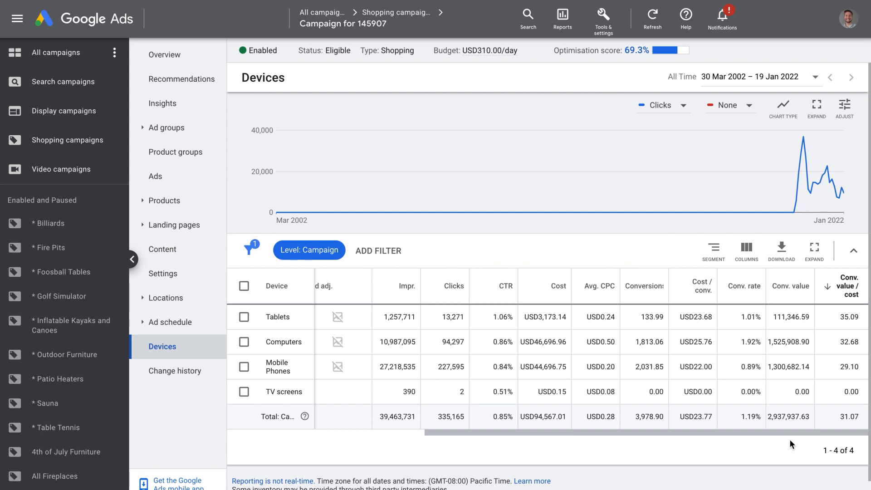
{"action": "left_click_drag", "start_coordinate": [862, 366], "coordinate": [838, 366]}
{"action": "left_click", "coordinate": [787, 454]}
{"action": "mouse_move", "coordinate": [762, 367]}
{"action": "left_mouse_down"}
{"action": "mouse_move", "coordinate": [751, 365]}
{"action": "mouse_move", "coordinate": [743, 343]}
{"action": "mouse_move", "coordinate": [767, 344]}
{"action": "mouse_move", "coordinate": [749, 368]}
{"action": "mouse_move", "coordinate": [761, 366]}
{"action": "left_mouse_up"}
{"action": "left_click", "coordinate": [774, 447]}
{"action": "left_click_drag", "start_coordinate": [859, 367], "coordinate": [839, 367]}
{"action": "left_click", "coordinate": [753, 438]}
{"action": "left_click_drag", "start_coordinate": [756, 363], "coordinate": [763, 366]}
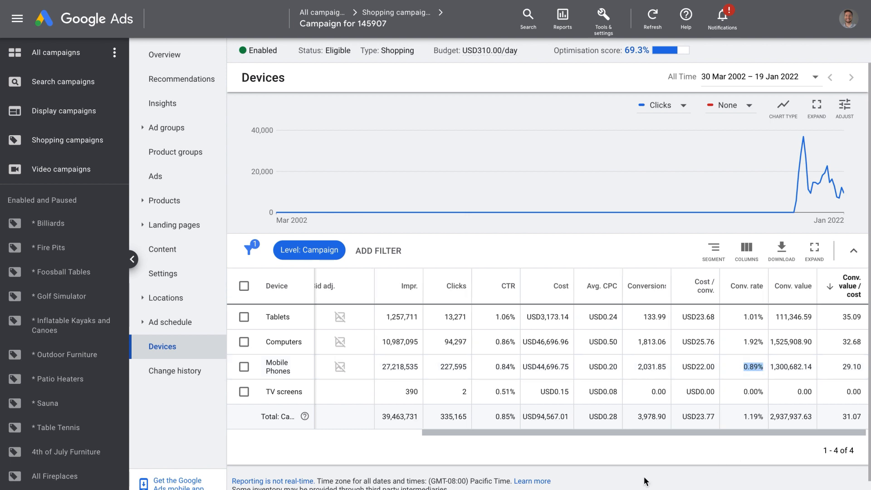
{"action": "left_click", "coordinate": [666, 449]}
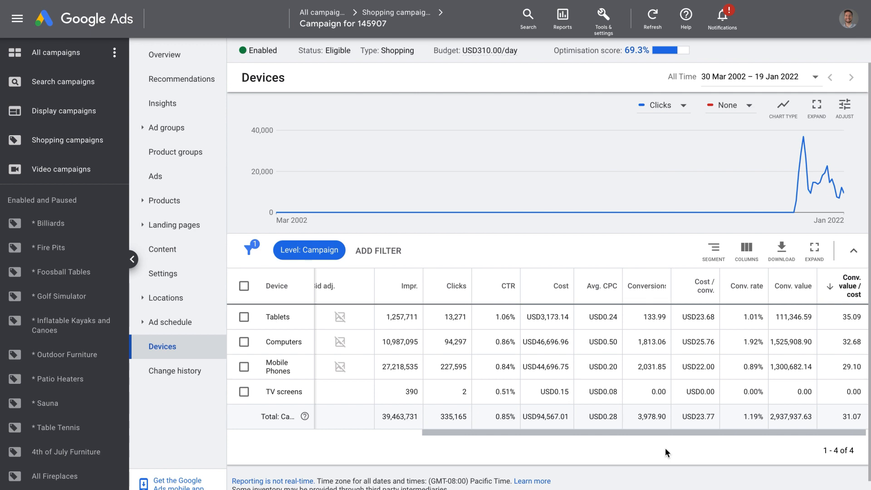